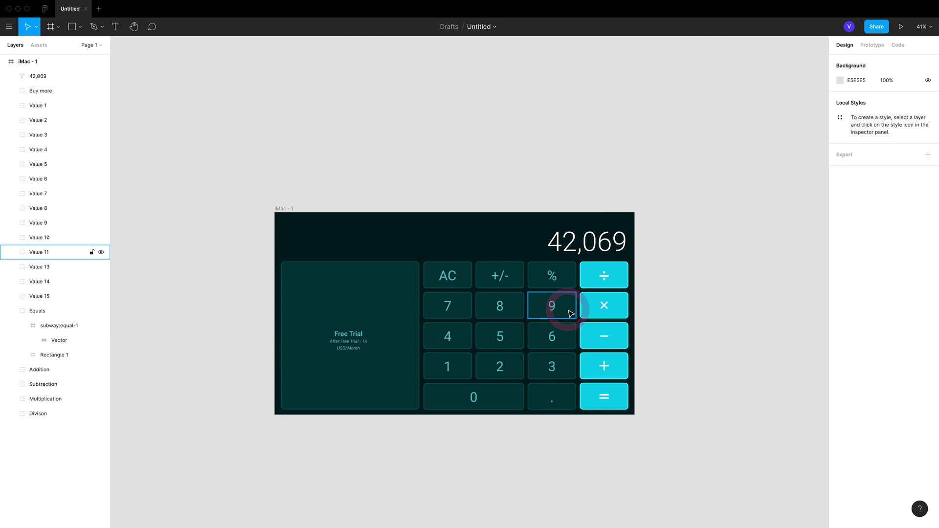
Browse the Responsify plugin's device options in the main menu's plugin list, then close the menus
{"action": "left_click", "coordinate": [626, 463]}
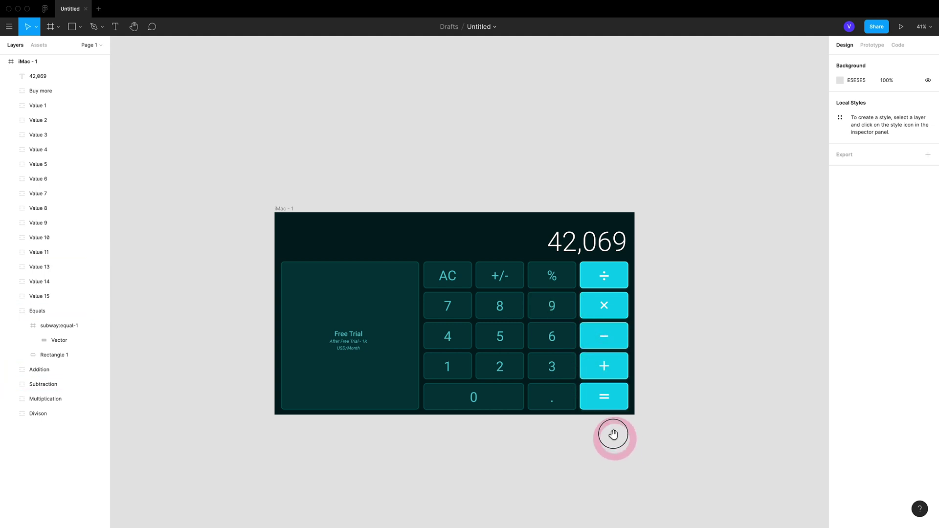
{"action": "left_click_drag", "start_coordinate": [613, 434], "coordinate": [608, 419]}
{"action": "left_click", "coordinate": [9, 26]}
{"action": "left_click", "coordinate": [67, 150]}
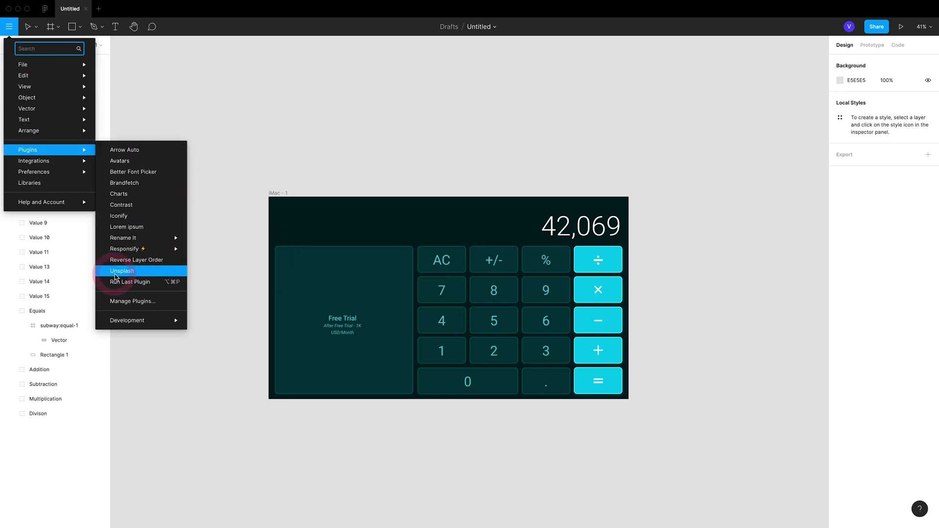
{"action": "left_click", "coordinate": [130, 249]}
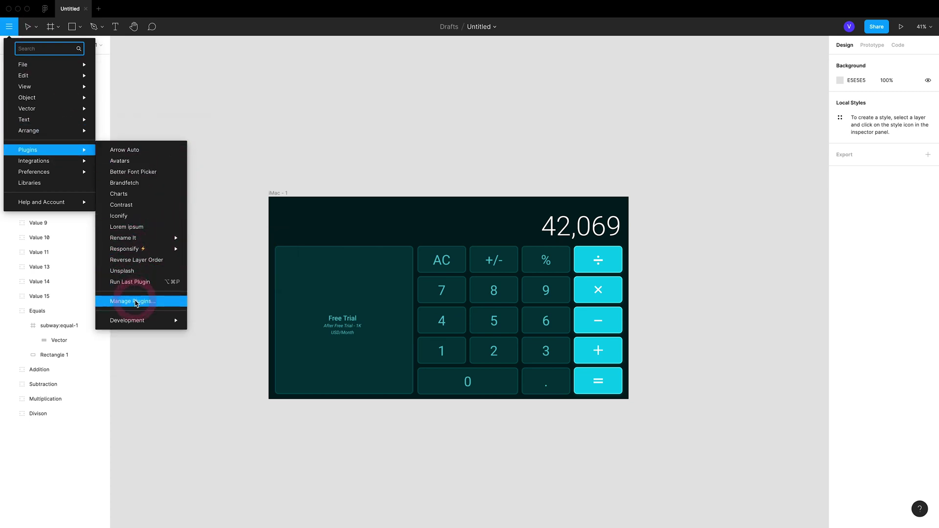
{"action": "left_click", "coordinate": [138, 302]}
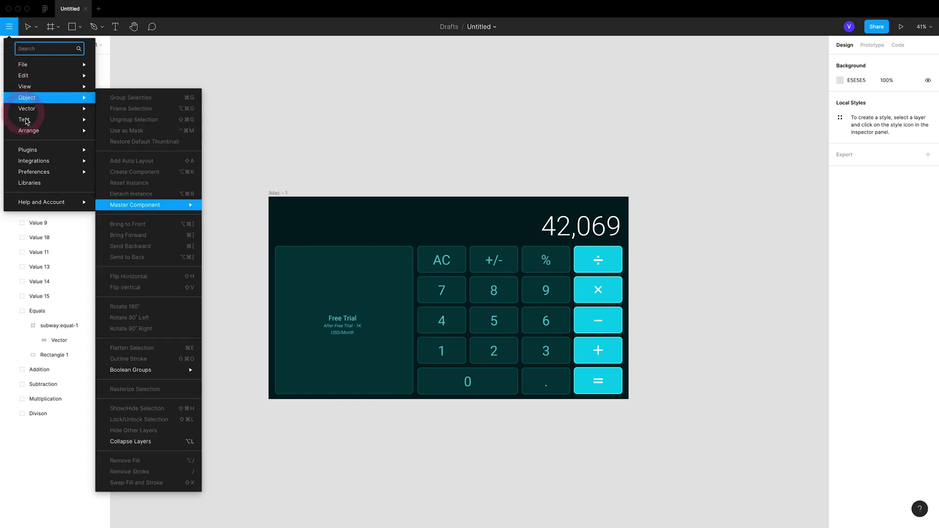
{"action": "left_click", "coordinate": [41, 161]}
{"action": "mouse_move", "coordinate": [40, 149]}
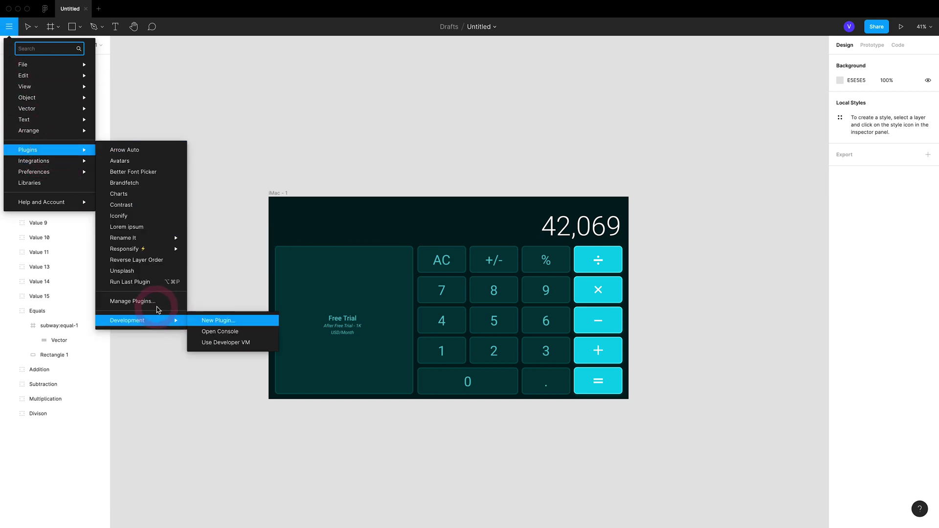
{"action": "mouse_move", "coordinate": [154, 251]}
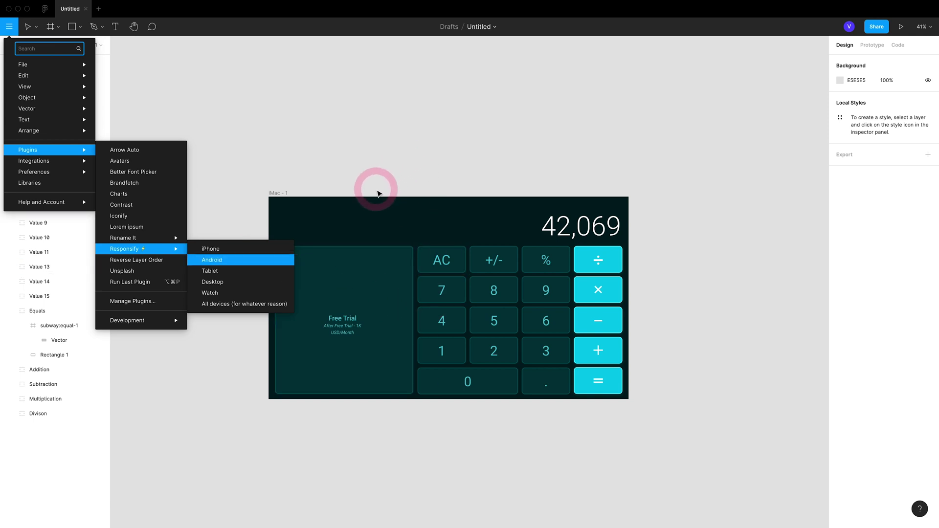
{"action": "left_click", "coordinate": [350, 186]}
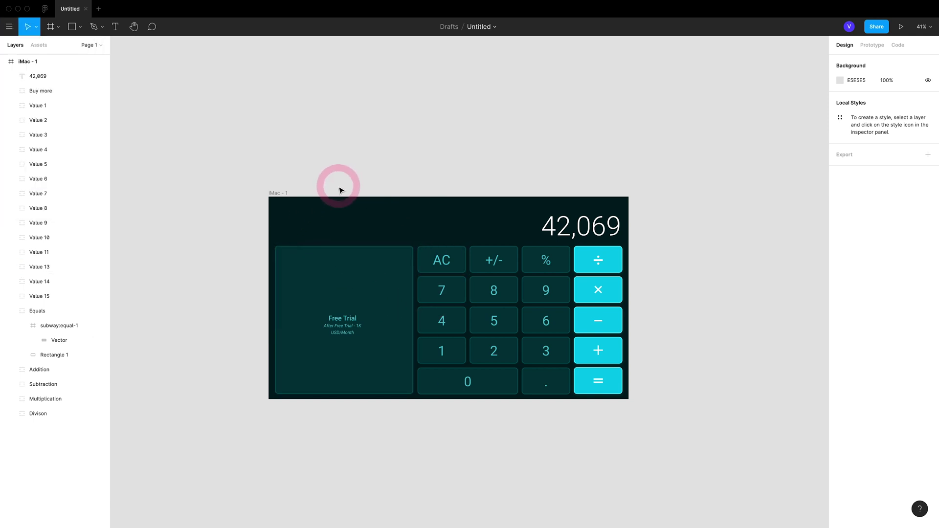
Look over the iMac - 1 calculator frame on the canvas
{"action": "left_click_drag", "start_coordinate": [340, 189], "coordinate": [319, 191]}
{"action": "scroll", "coordinate": [394, 235], "scroll_direction": "up", "scroll_amount": 3}
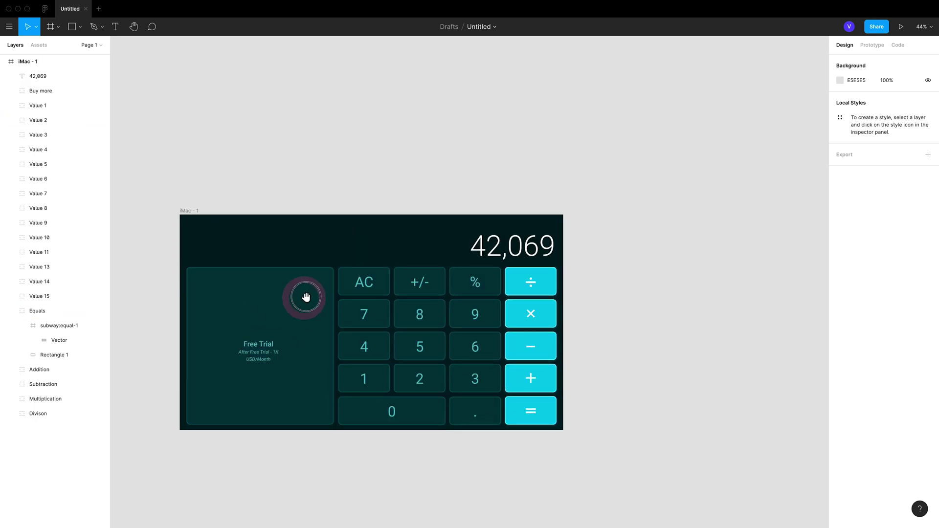
{"action": "scroll", "coordinate": [307, 291], "scroll_direction": "down", "scroll_amount": 1}
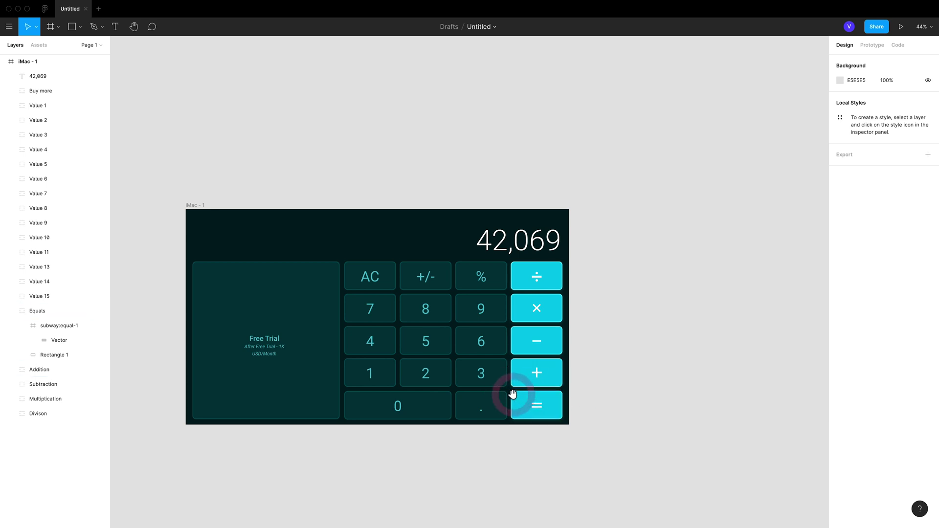
{"action": "scroll", "coordinate": [507, 384], "scroll_direction": "down", "scroll_amount": 1}
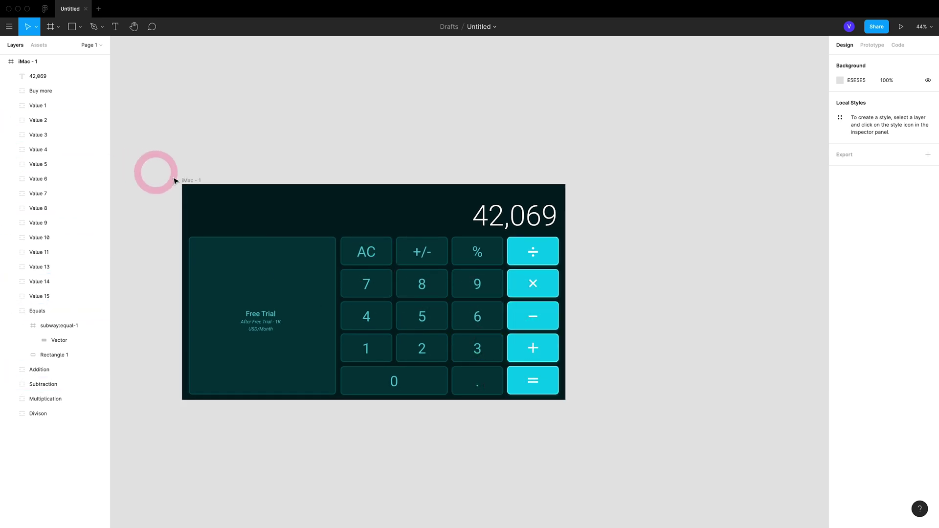
{"action": "left_click", "coordinate": [197, 183]}
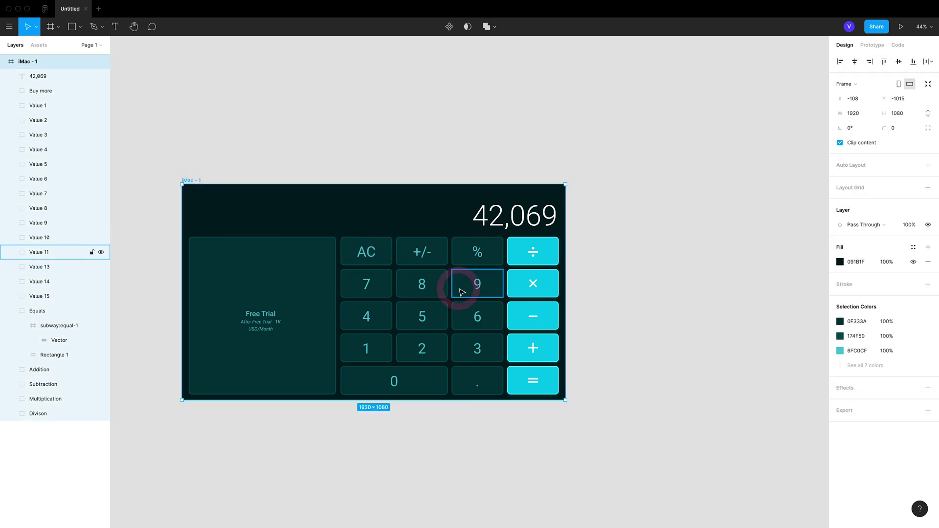
{"action": "left_click", "coordinate": [342, 155]}
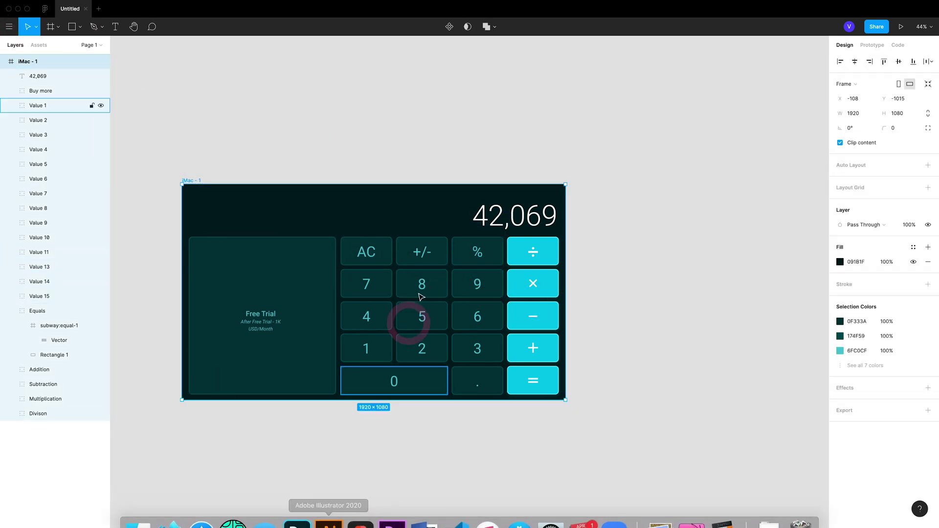
{"action": "left_click", "coordinate": [582, 449]}
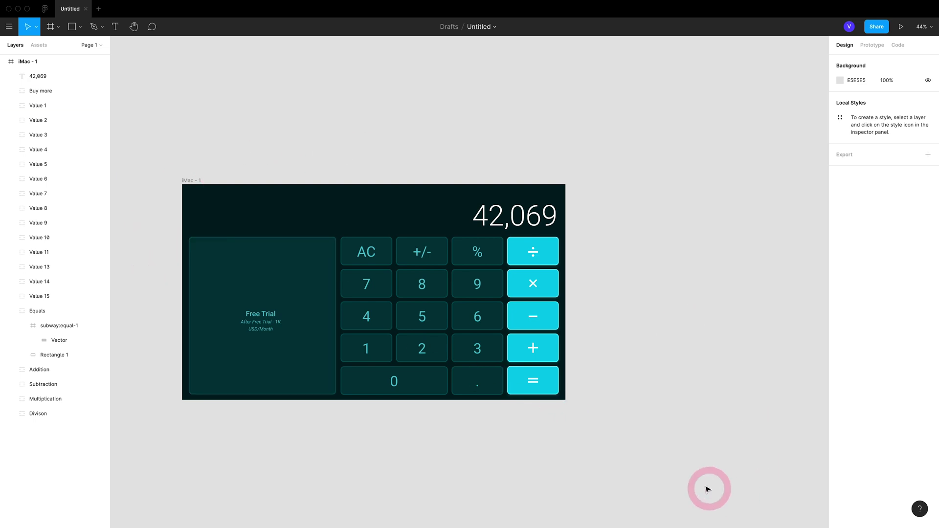
Inspect the Equals group, keypad buttons, 42,069 display text and the Buy more group's horizontal constraint
{"action": "left_click", "coordinate": [532, 394]}
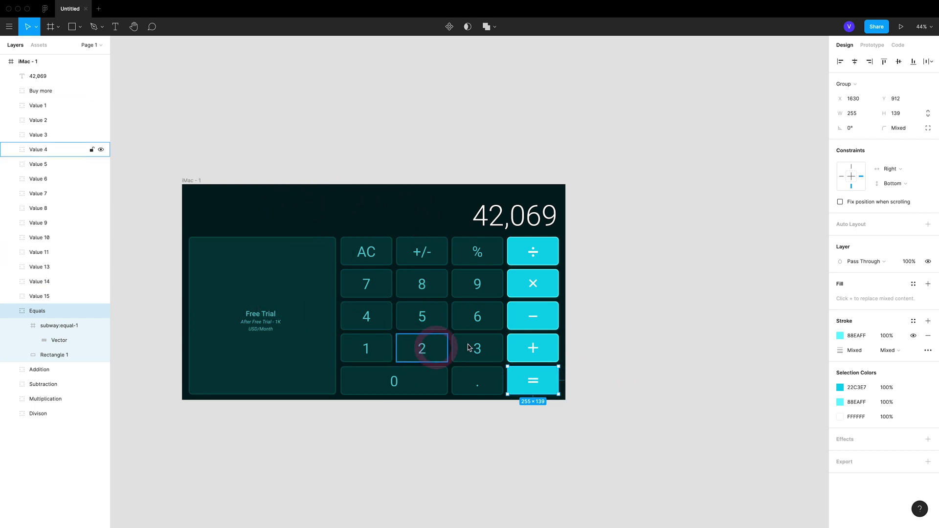
{"action": "left_click", "coordinate": [519, 213]}
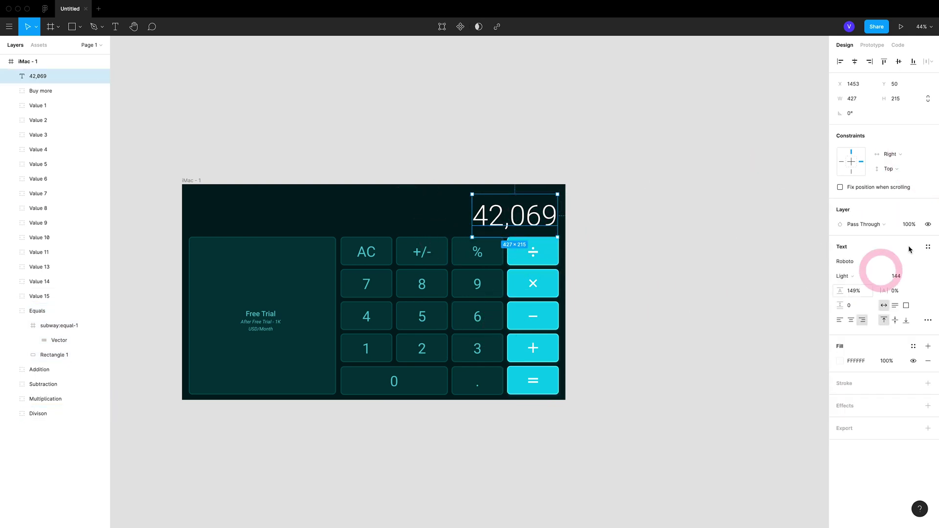
{"action": "left_click_drag", "start_coordinate": [636, 435], "coordinate": [248, 245]}
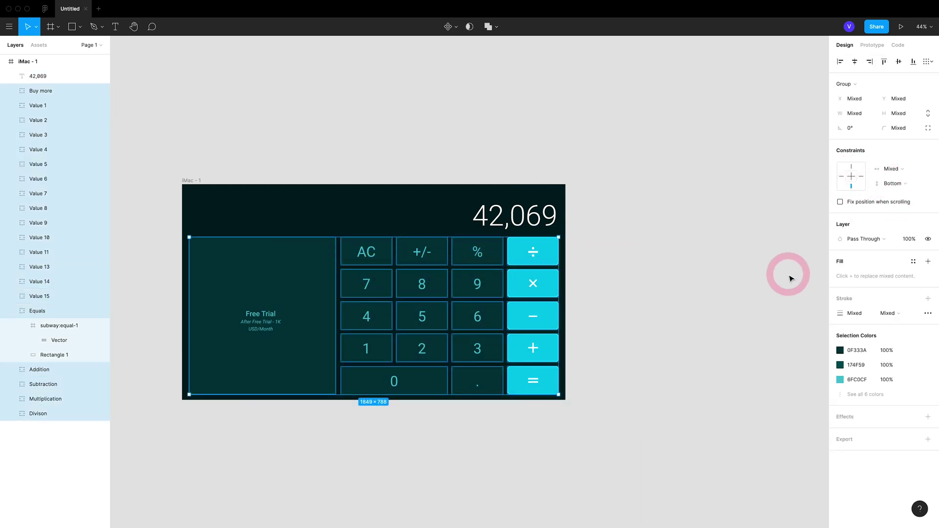
{"action": "left_click", "coordinate": [640, 309]}
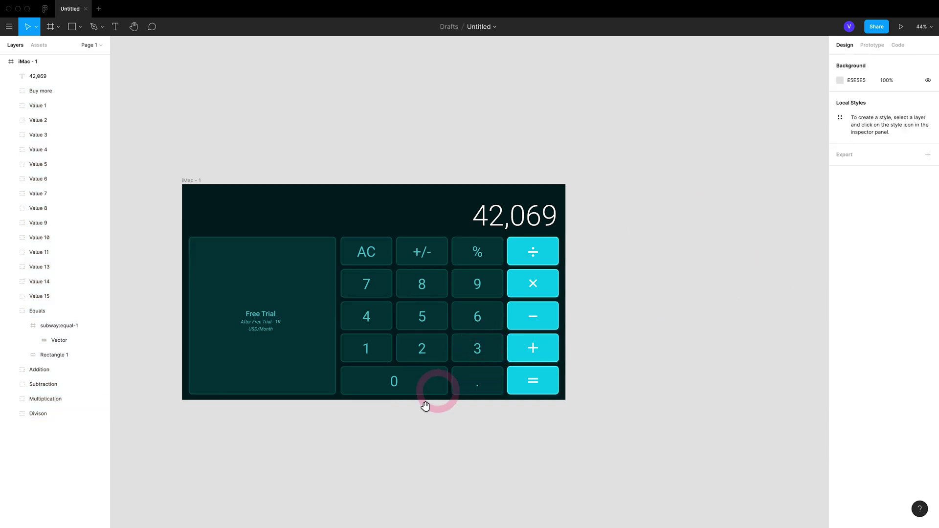
{"action": "left_click", "coordinate": [192, 169]}
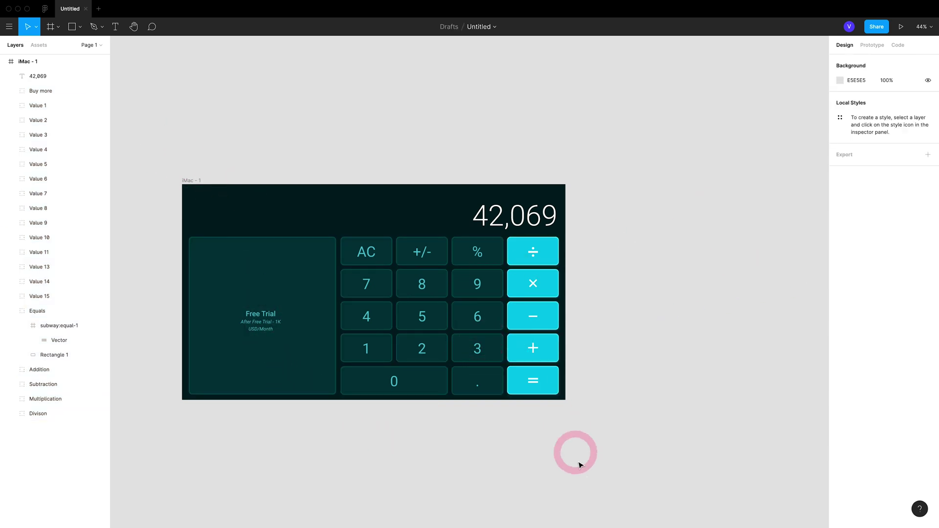
{"action": "left_click_drag", "start_coordinate": [578, 465], "coordinate": [368, 236]}
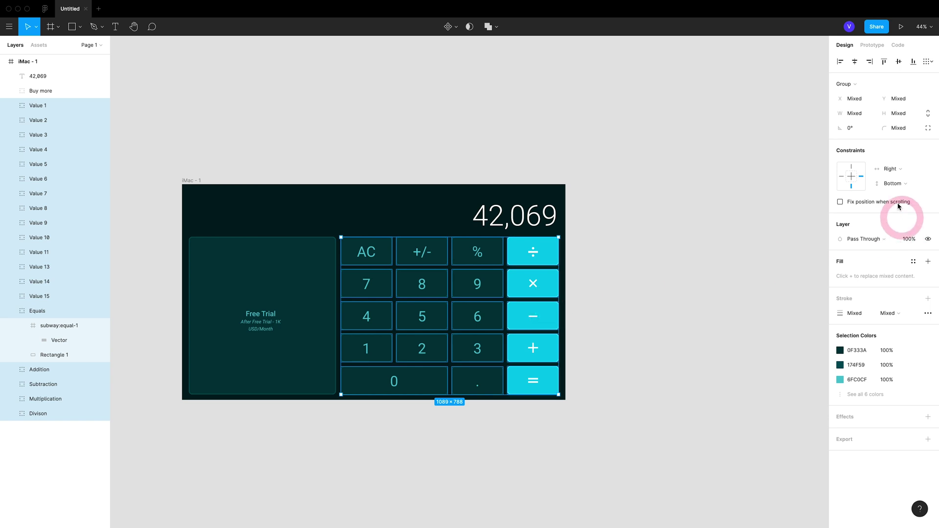
{"action": "left_click", "coordinate": [504, 222]}
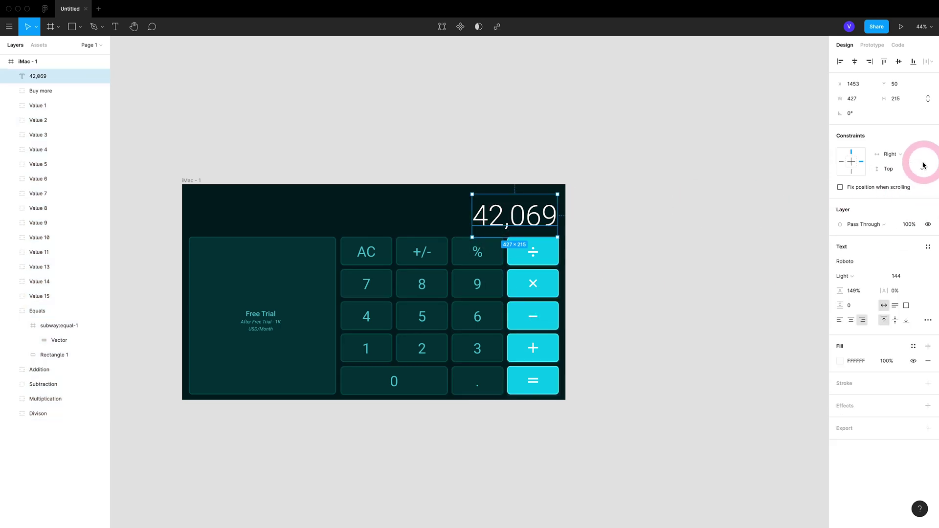
{"action": "left_click", "coordinate": [266, 318]}
{"action": "left_click", "coordinate": [889, 172]}
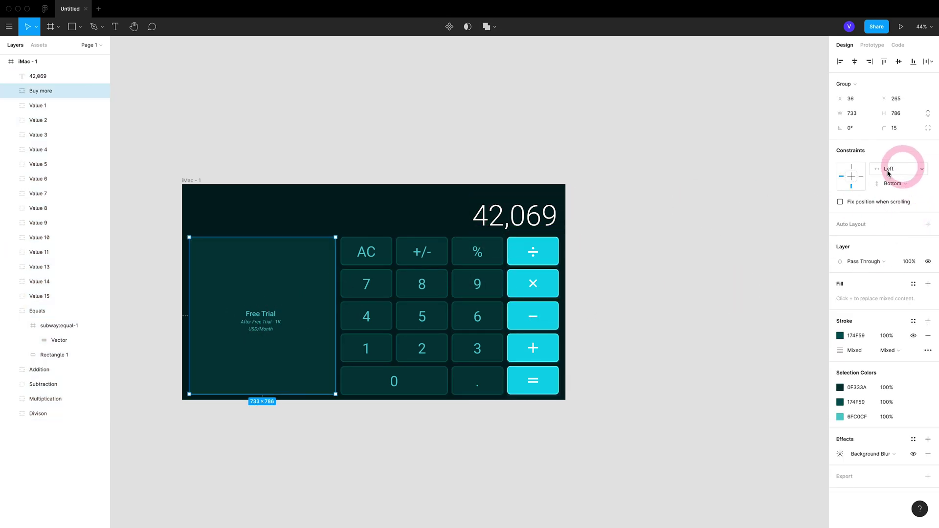
{"action": "left_click", "coordinate": [571, 410]}
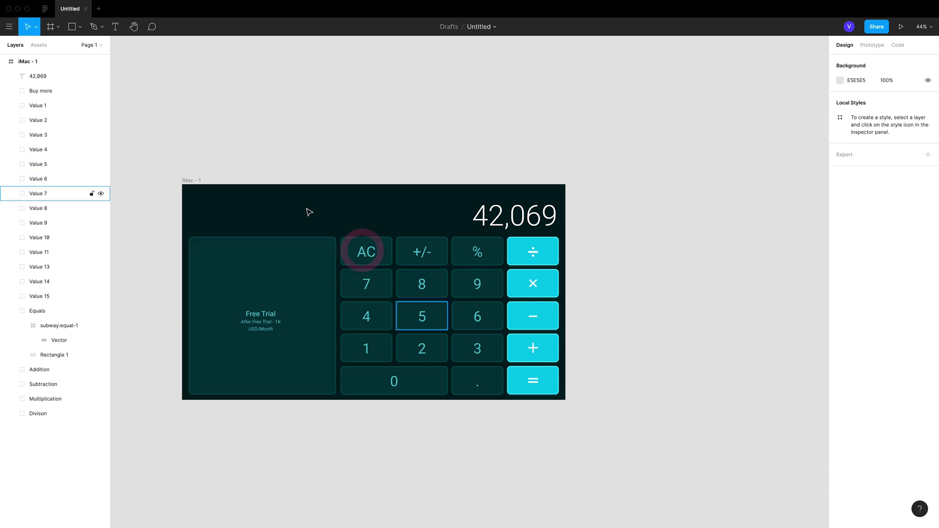
Generate iPhone-size versions of the iMac - 1 calculator frame with Responsify
{"action": "left_click", "coordinate": [194, 182]}
{"action": "left_click", "coordinate": [9, 27]}
{"action": "mouse_move", "coordinate": [30, 150]}
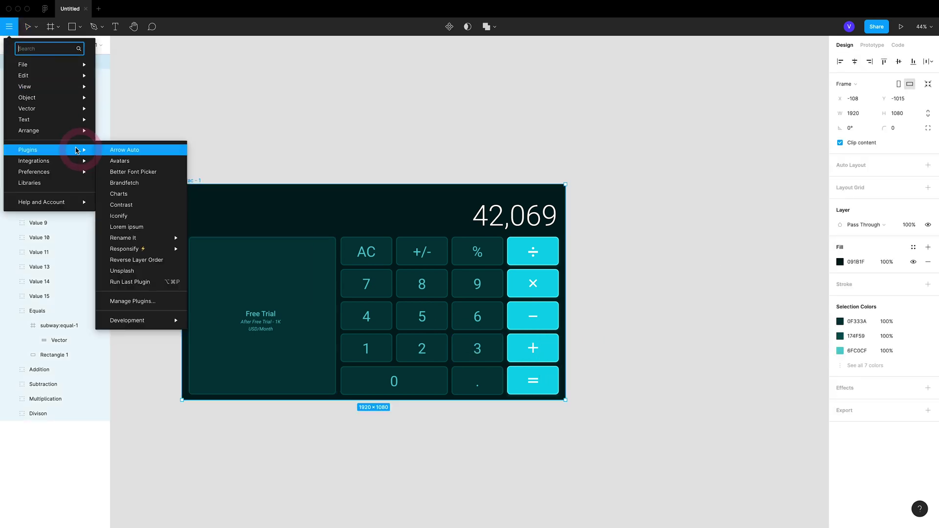
{"action": "mouse_move", "coordinate": [164, 252]}
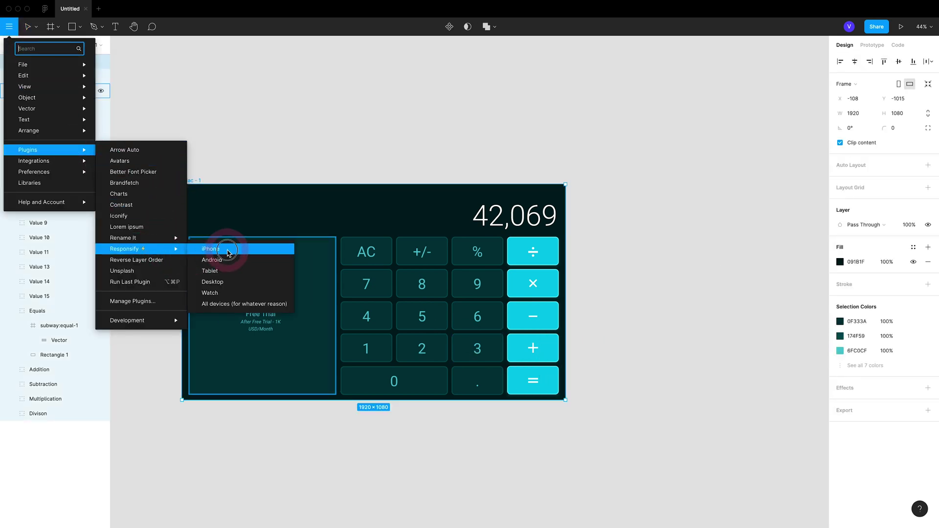
{"action": "left_click", "coordinate": [216, 249]}
{"action": "scroll", "coordinate": [575, 398], "scroll_direction": "down", "scroll_amount": 5}
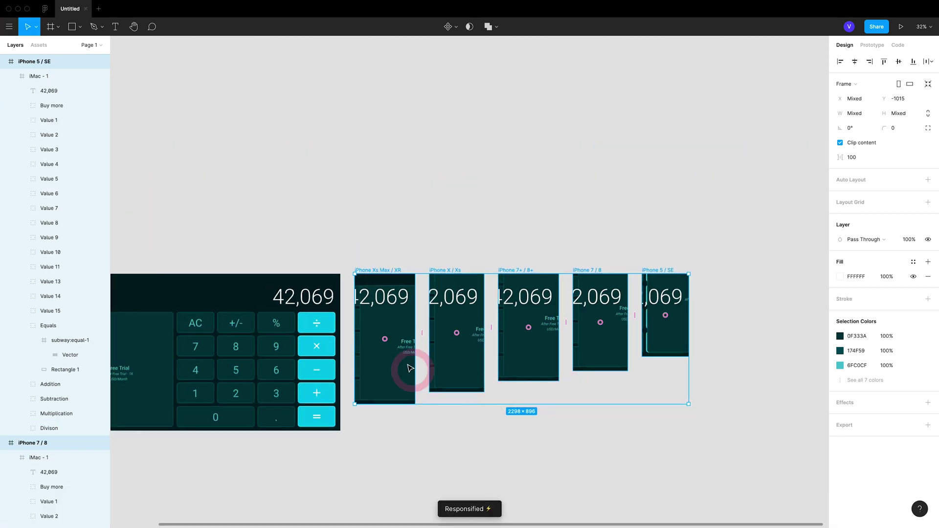
{"action": "left_click", "coordinate": [345, 375]}
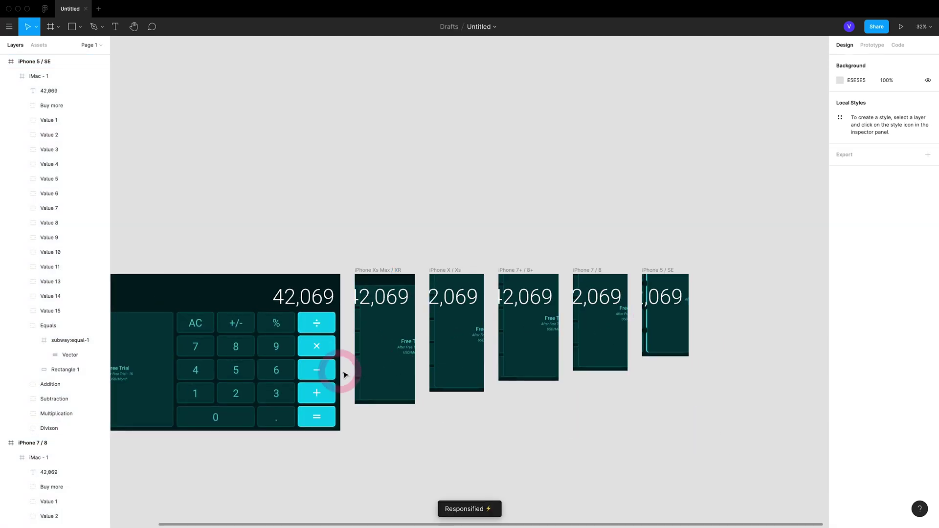
Delete the Buy more layer from the iPhone Xs Max / XR and iPhone X / Xs frames
{"action": "left_click", "coordinate": [400, 361]}
{"action": "left_click", "coordinate": [54, 348]}
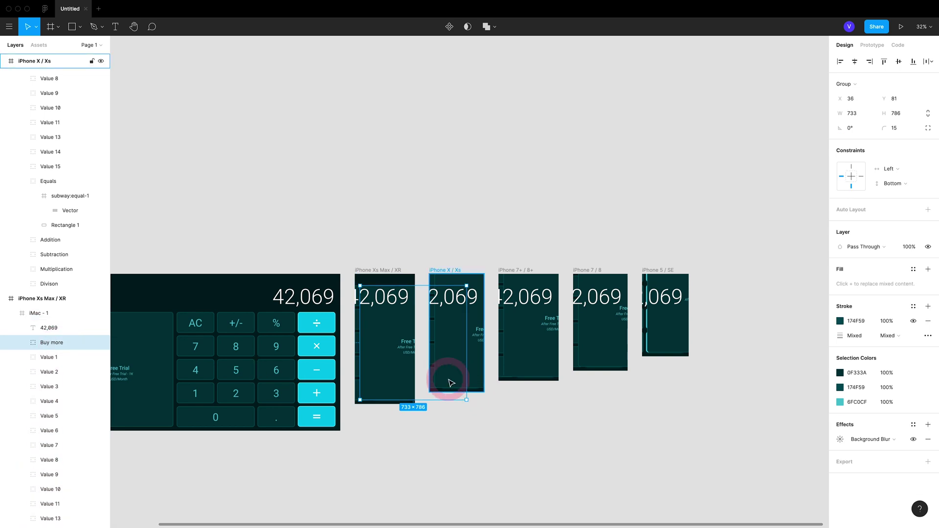
{"action": "key", "text": "Delete"}
{"action": "left_click", "coordinate": [449, 364]}
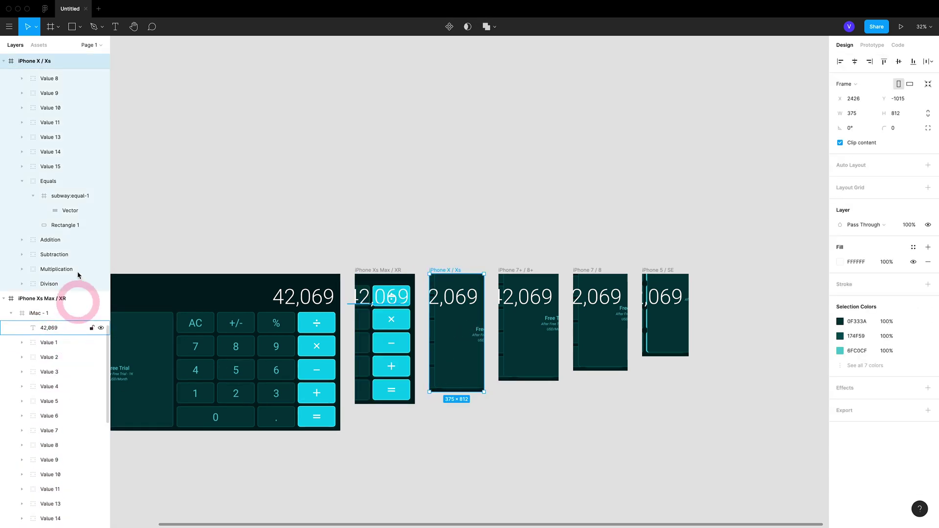
{"action": "left_click", "coordinate": [69, 100]}
{"action": "key", "text": "Delete"}
{"action": "scroll", "coordinate": [457, 392], "scroll_direction": "up", "scroll_amount": 3}
{"action": "scroll", "coordinate": [507, 384], "scroll_direction": "right", "scroll_amount": 3}
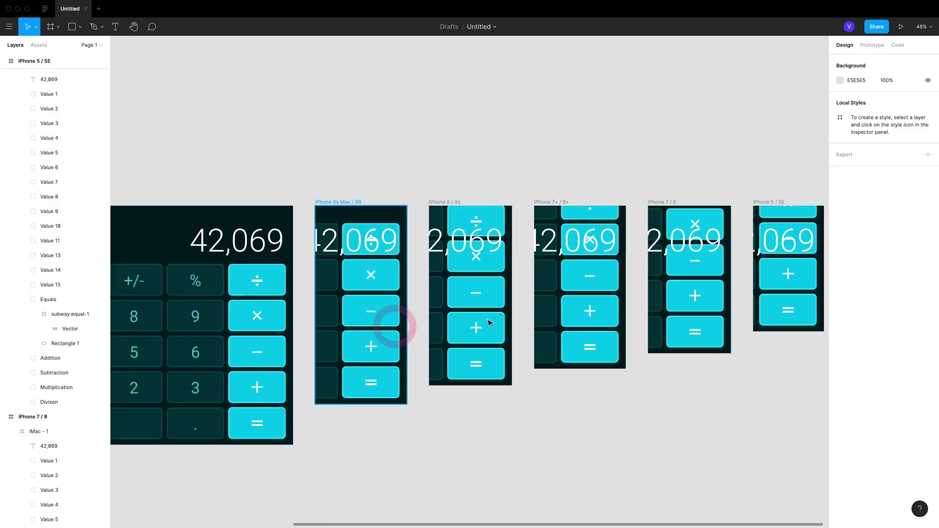
{"action": "scroll", "coordinate": [491, 322], "scroll_direction": "right", "scroll_amount": 2}
{"action": "scroll", "coordinate": [490, 322], "scroll_direction": "up", "scroll_amount": 1}
{"action": "left_click", "coordinate": [485, 392]}
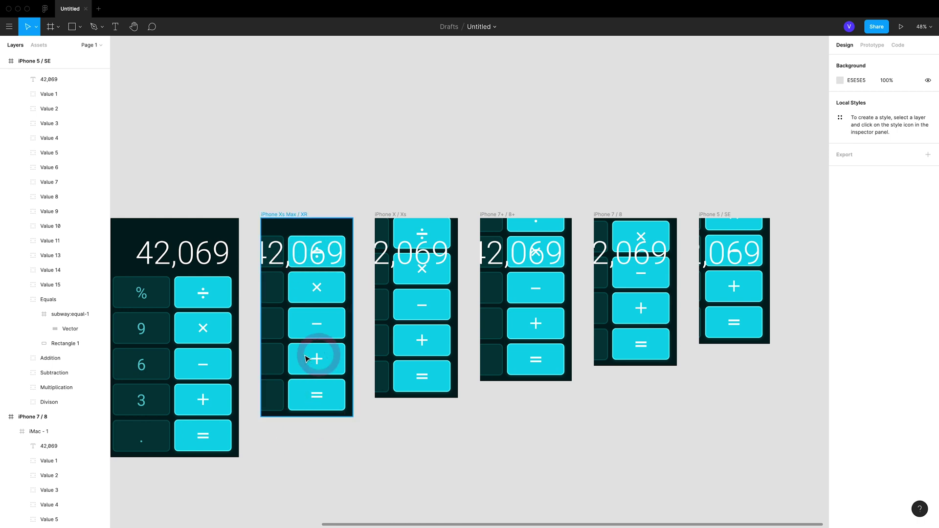
Drag the iMac - 1 frame out of the iPhone 7 / 8 frame onto the canvas
{"action": "scroll", "coordinate": [341, 403], "scroll_direction": "left", "scroll_amount": 3}
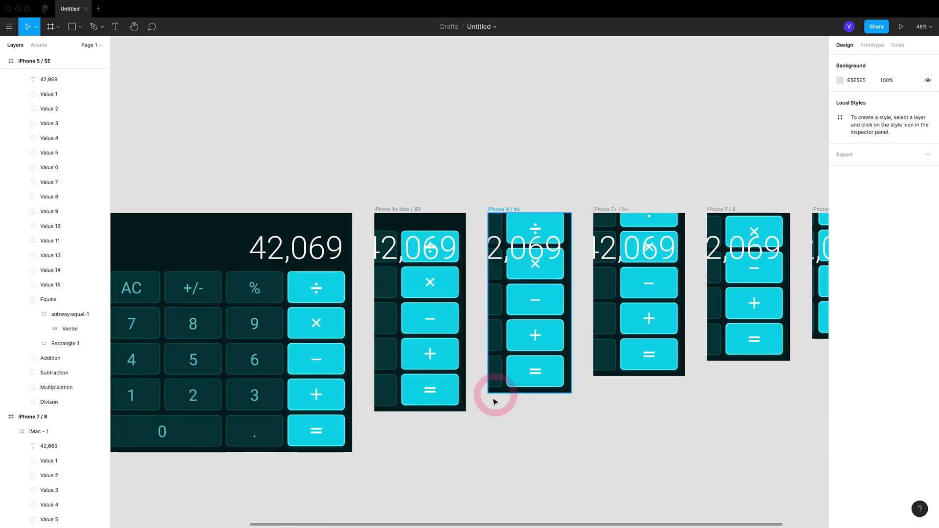
{"action": "scroll", "coordinate": [495, 402], "scroll_direction": "down", "scroll_amount": 5}
{"action": "scroll", "coordinate": [419, 399], "scroll_direction": "left", "scroll_amount": 3}
{"action": "left_click", "coordinate": [364, 328]}
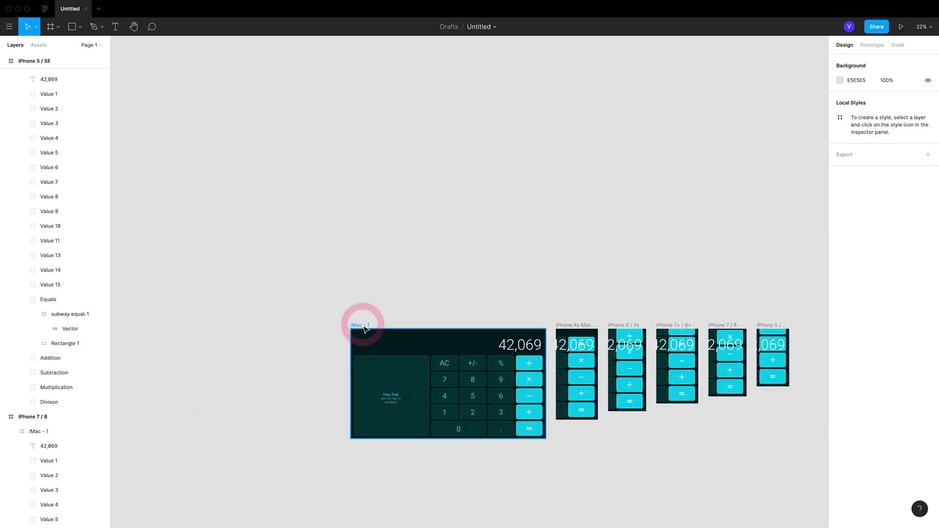
{"action": "left_click_drag", "start_coordinate": [364, 327], "coordinate": [234, 318]}
{"action": "left_click", "coordinate": [562, 251]}
{"action": "scroll", "coordinate": [636, 372], "scroll_direction": "up", "scroll_amount": 5}
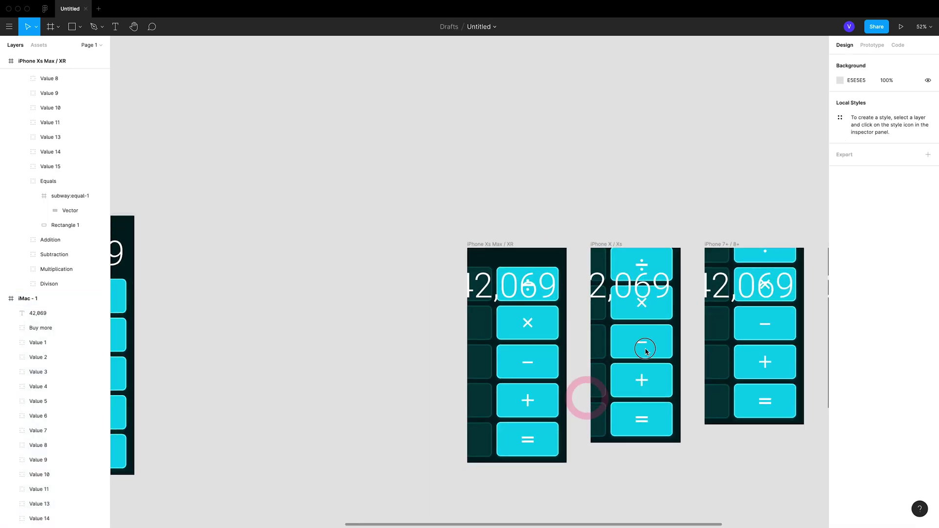
{"action": "scroll", "coordinate": [612, 362], "scroll_direction": "down", "scroll_amount": 2}
{"action": "scroll", "coordinate": [612, 362], "scroll_direction": "left", "scroll_amount": 2}
Select the keypad layers from Value 1 to Division in the iPhone Xs Max / XR frame and scale them down
{"action": "left_click", "coordinate": [587, 394]}
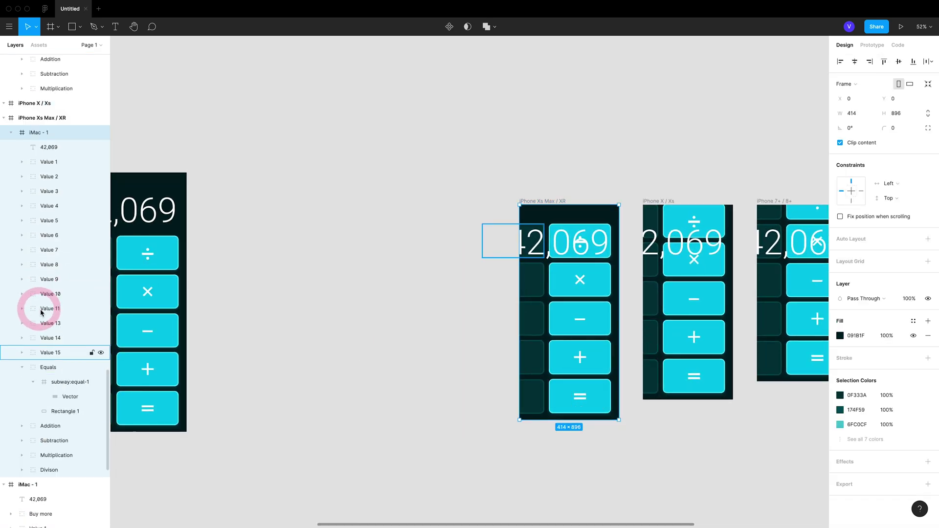
{"action": "scroll", "coordinate": [41, 312], "scroll_direction": "up", "scroll_amount": 2}
{"action": "left_click", "coordinate": [22, 412]}
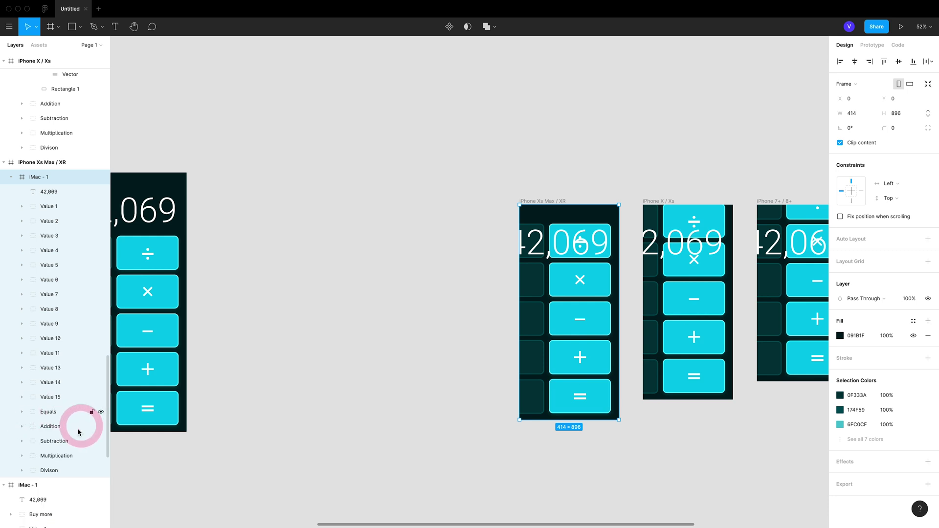
{"action": "left_click", "coordinate": [61, 468]}
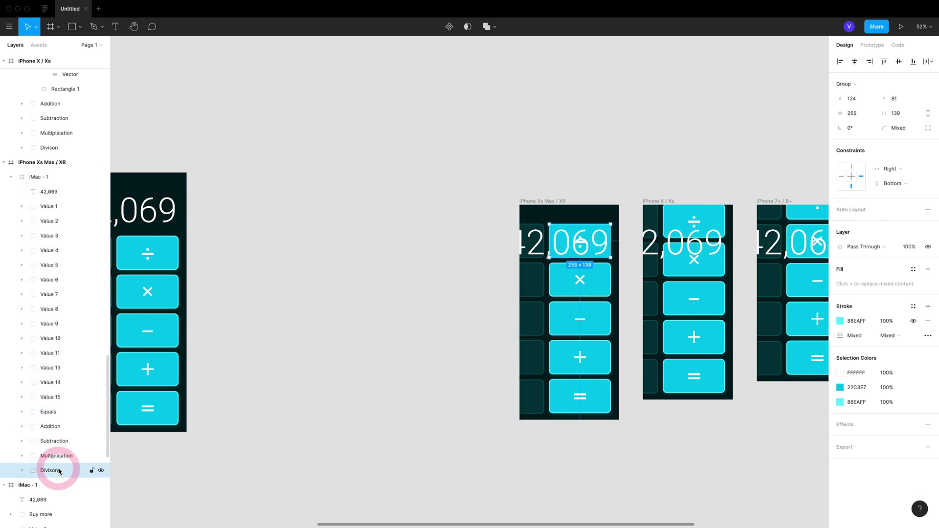
{"action": "left_click", "coordinate": [73, 202], "text": "shift"}
{"action": "left_click_drag", "start_coordinate": [350, 227], "coordinate": [541, 357]}
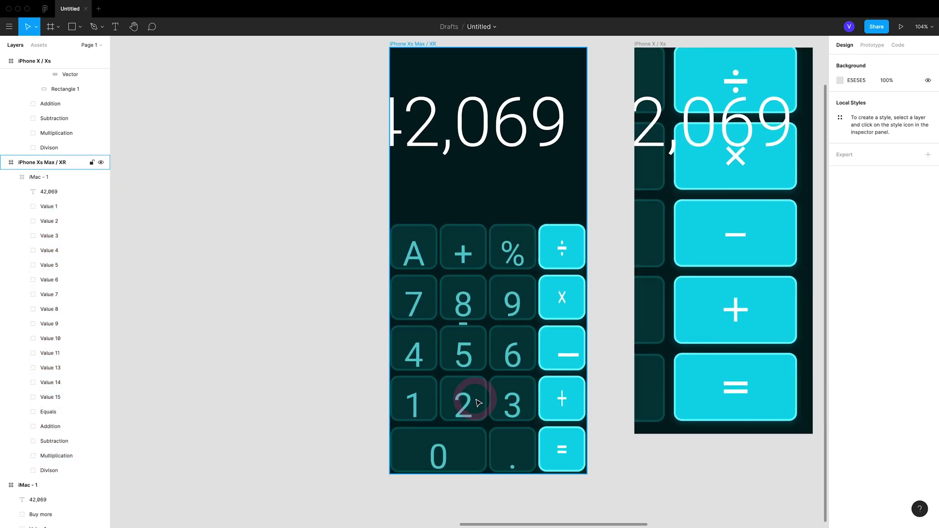
Select every key label (digits, decimal point and symbols) on the Xs Max / XR keypad and set them to size 24
{"action": "left_click", "coordinate": [517, 408]}
{"action": "double_click", "coordinate": [518, 410]}
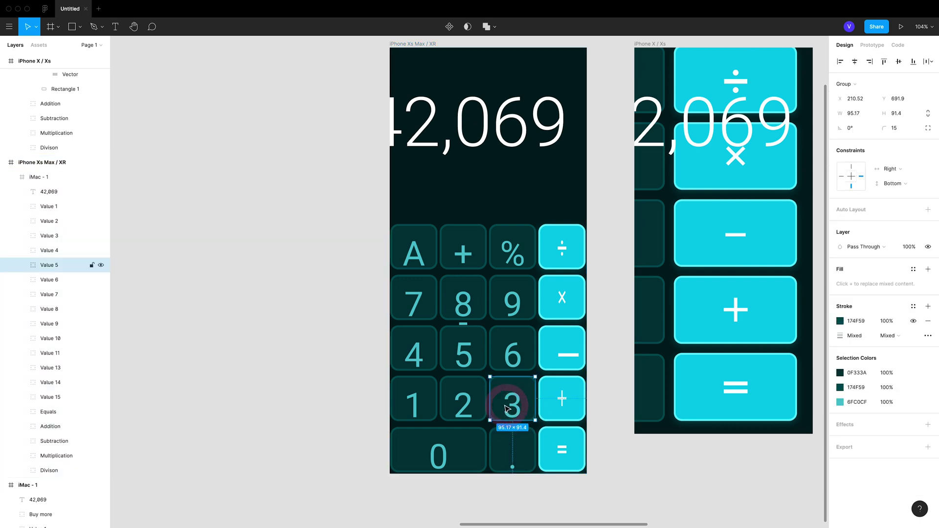
{"action": "double_click", "coordinate": [515, 410]}
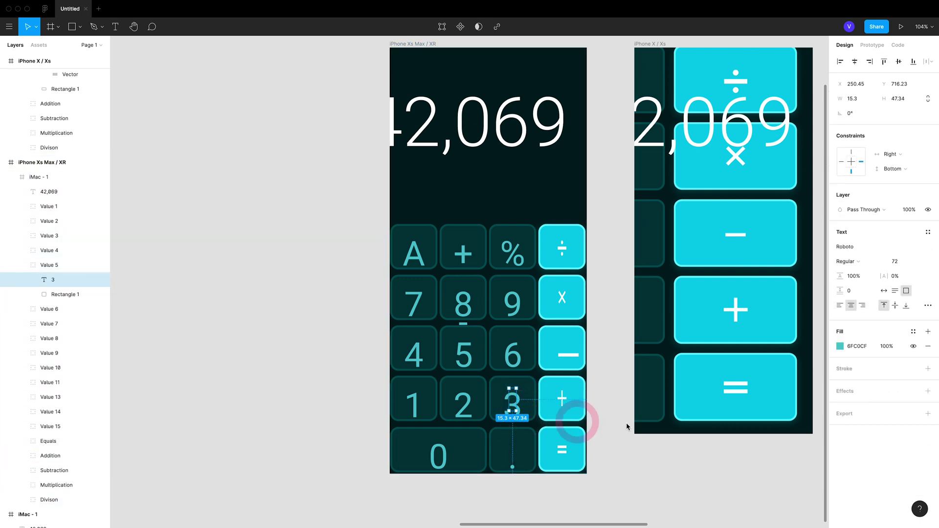
{"action": "left_click", "coordinate": [512, 468]}
{"action": "left_click", "coordinate": [441, 452]}
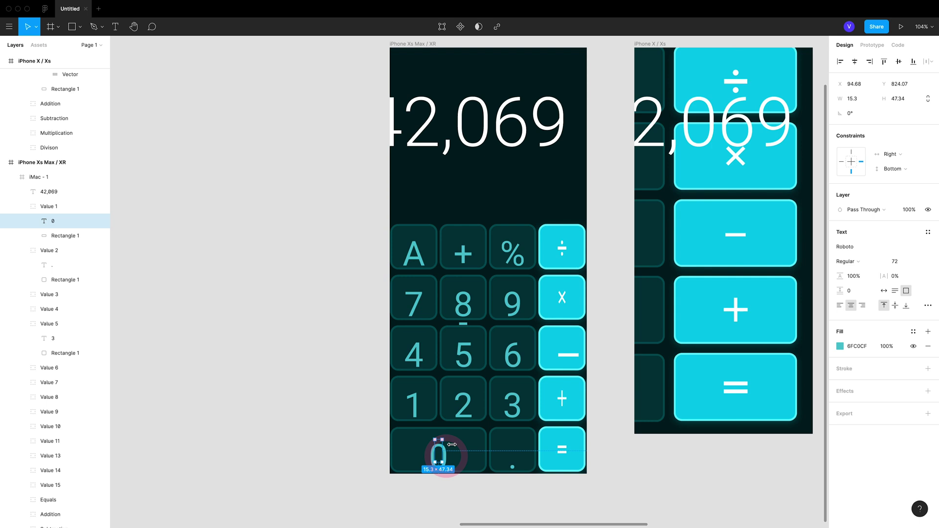
{"action": "left_click", "coordinate": [466, 416], "text": "shift"}
{"action": "left_click", "coordinate": [512, 469], "text": "shift"}
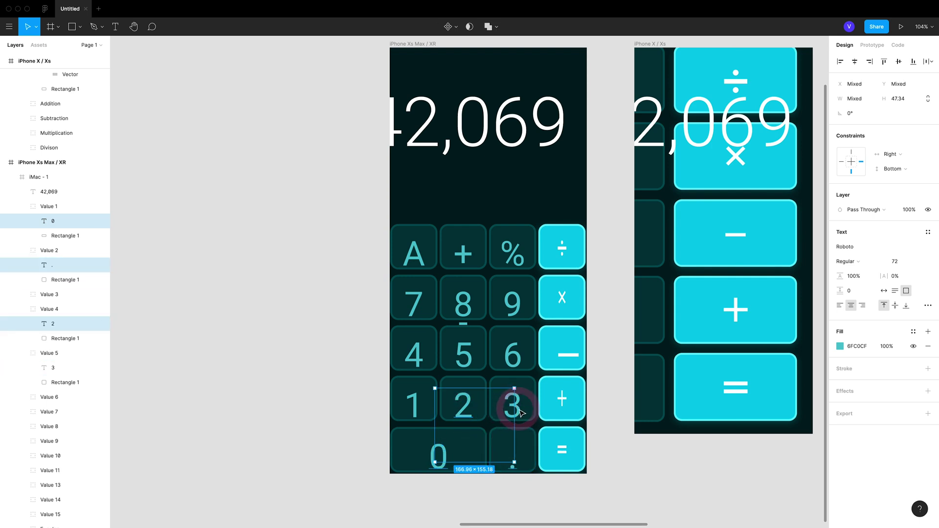
{"action": "left_click", "coordinate": [520, 413], "text": "shift"}
{"action": "left_click", "coordinate": [413, 391], "text": "shift"}
{"action": "left_click", "coordinate": [413, 356], "text": "shift"}
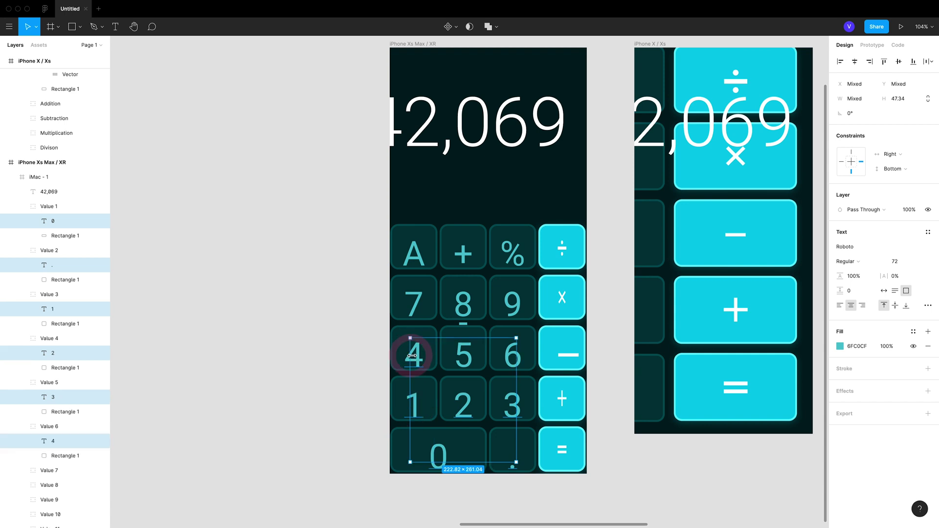
{"action": "left_click", "coordinate": [460, 361], "text": "shift"}
{"action": "left_click", "coordinate": [918, 262]}
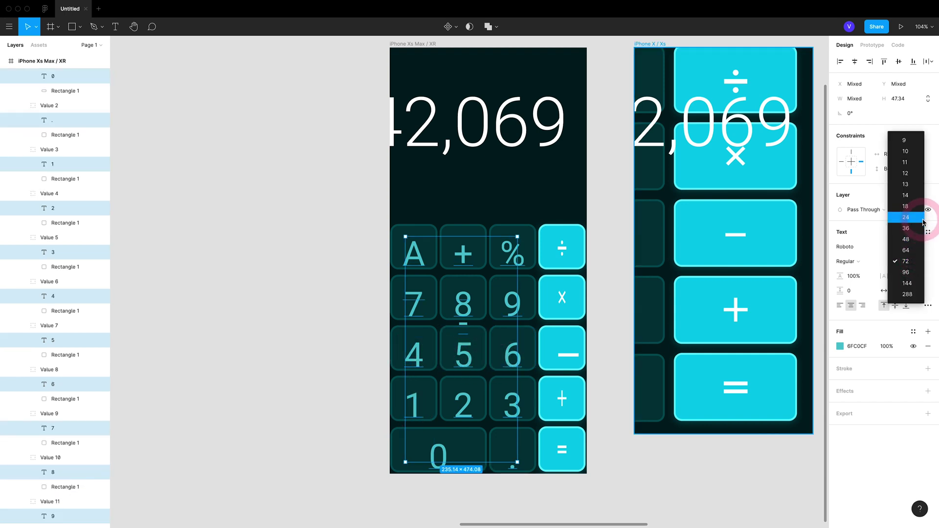
{"action": "left_click", "coordinate": [923, 220]}
{"action": "left_click", "coordinate": [585, 508]}
{"action": "left_click", "coordinate": [485, 436]}
Move the 42,069 display text down toward the keypad and set its font size to 72
{"action": "scroll", "coordinate": [627, 360], "scroll_direction": "down", "scroll_amount": 5}
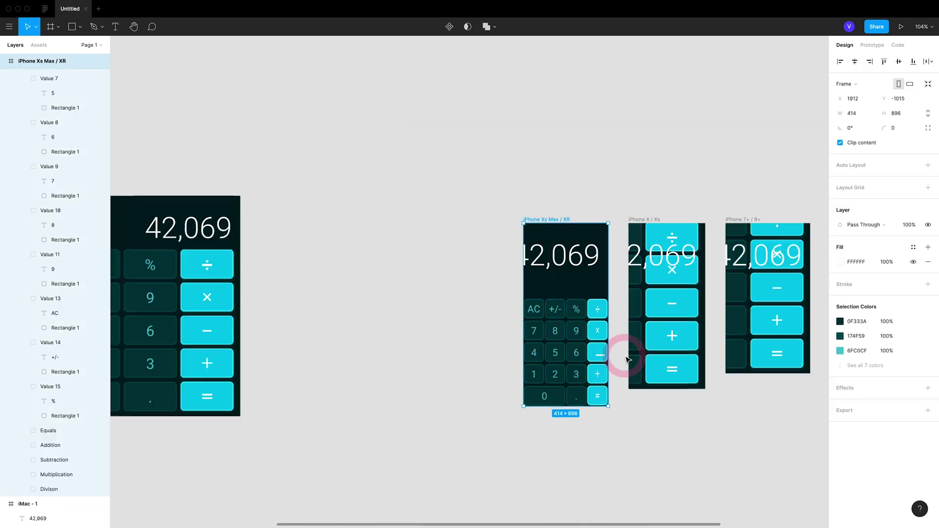
{"action": "scroll", "coordinate": [628, 359], "scroll_direction": "down", "scroll_amount": 1}
{"action": "double_click", "coordinate": [569, 260]}
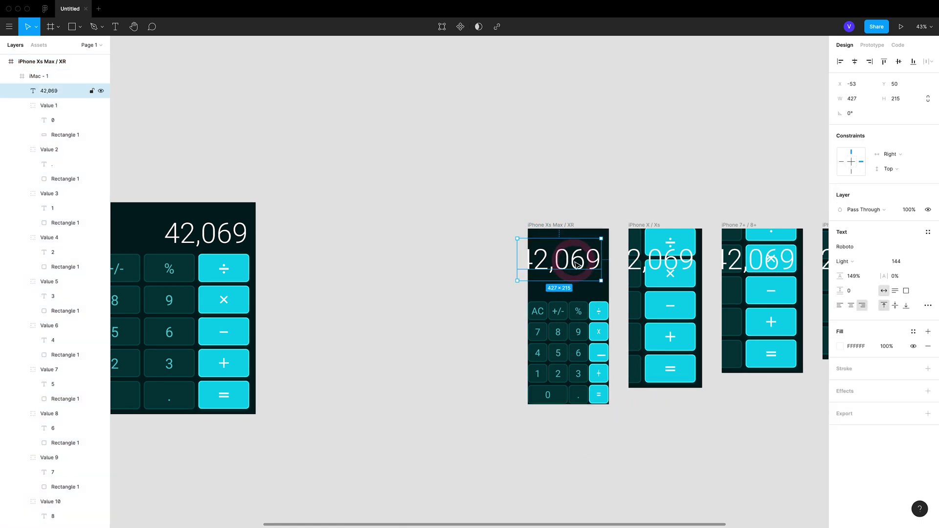
{"action": "left_click_drag", "start_coordinate": [576, 264], "coordinate": [583, 282]}
{"action": "left_click_drag", "start_coordinate": [917, 262], "coordinate": [914, 238]}
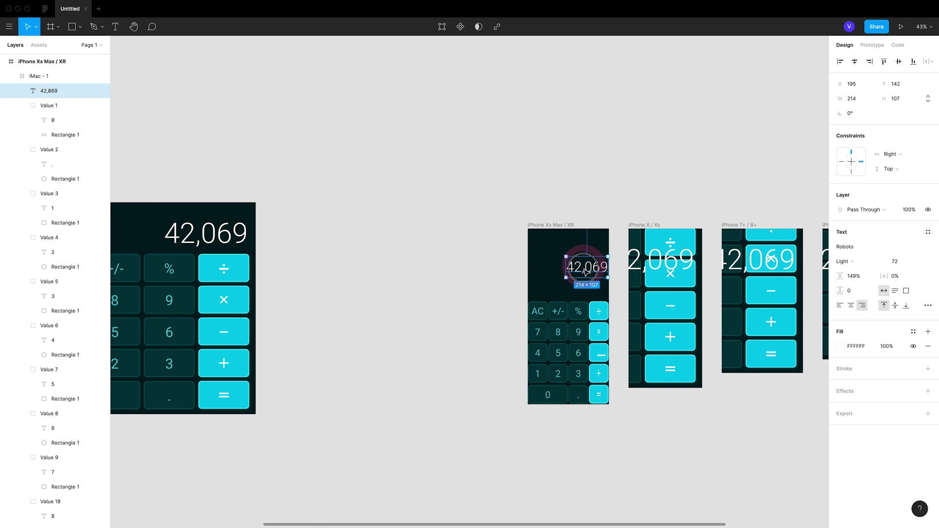
{"action": "scroll", "coordinate": [582, 292], "scroll_direction": "up", "scroll_amount": 10}
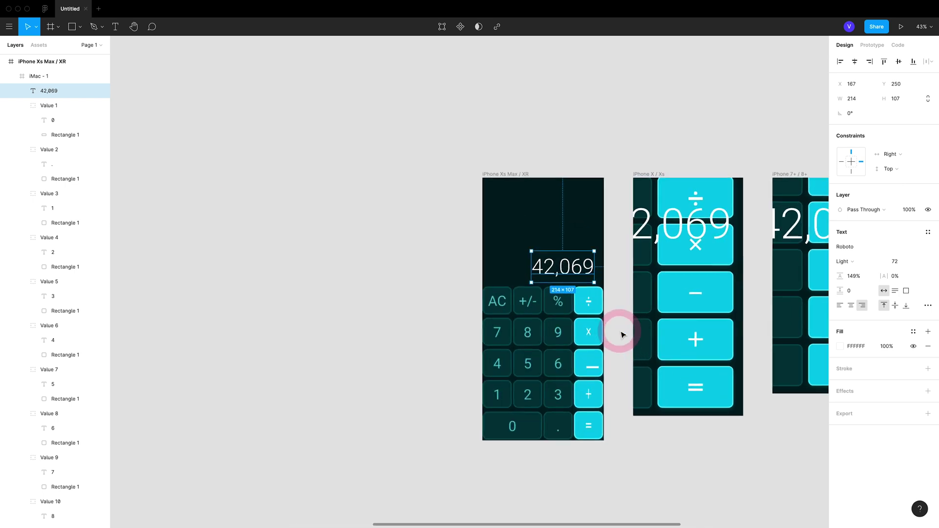
{"action": "scroll", "coordinate": [542, 504], "scroll_direction": "right", "scroll_amount": 3}
{"action": "scroll", "coordinate": [542, 505], "scroll_direction": "down", "scroll_amount": 1}
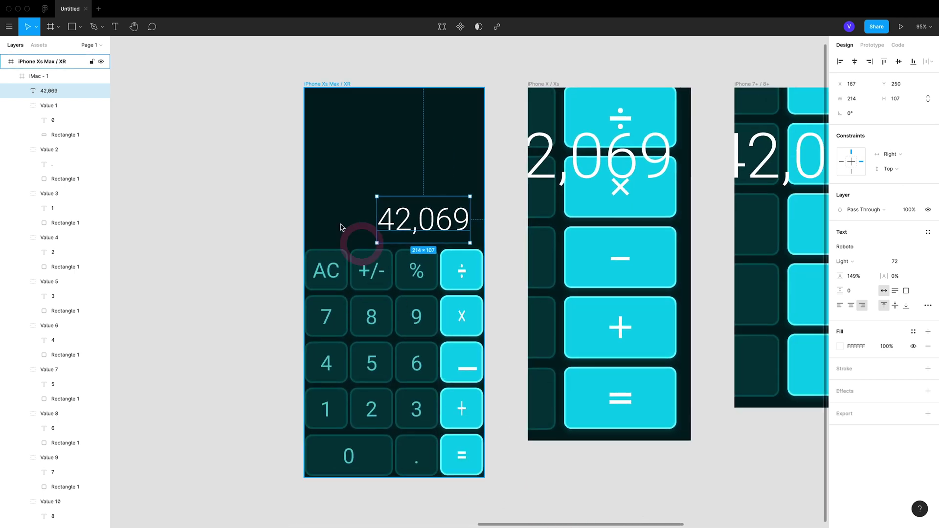
{"action": "scroll", "coordinate": [473, 314], "scroll_direction": "down", "scroll_amount": 5}
{"action": "scroll", "coordinate": [576, 398], "scroll_direction": "left", "scroll_amount": 3}
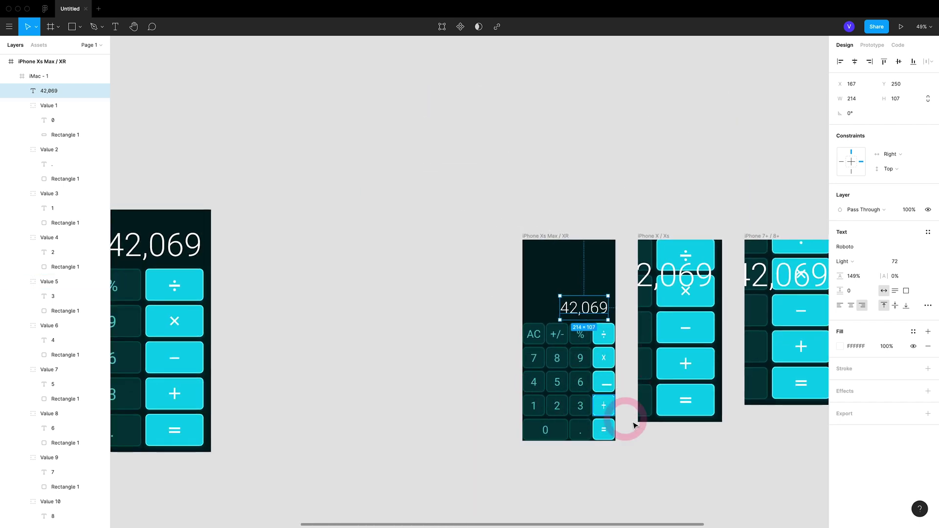
{"action": "scroll", "coordinate": [631, 418], "scroll_direction": "up", "scroll_amount": 5}
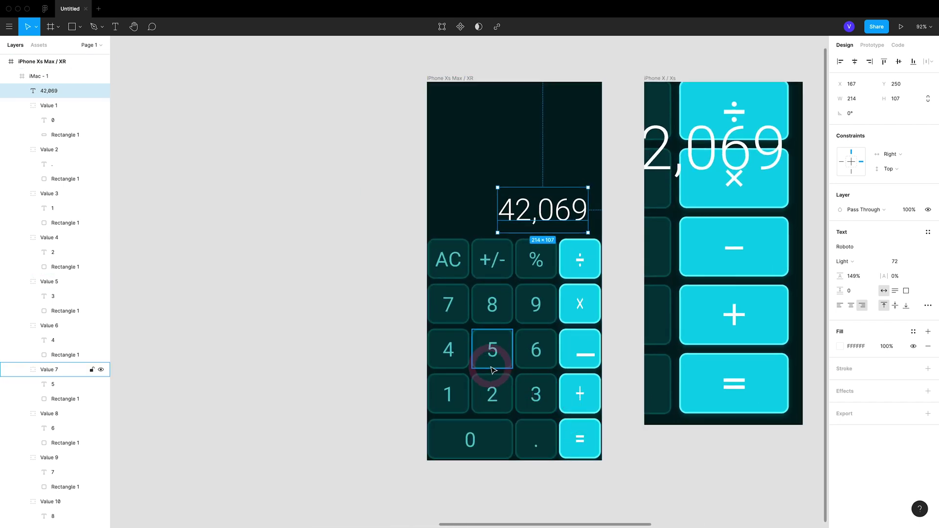
{"action": "scroll", "coordinate": [489, 369], "scroll_direction": "down", "scroll_amount": 2}
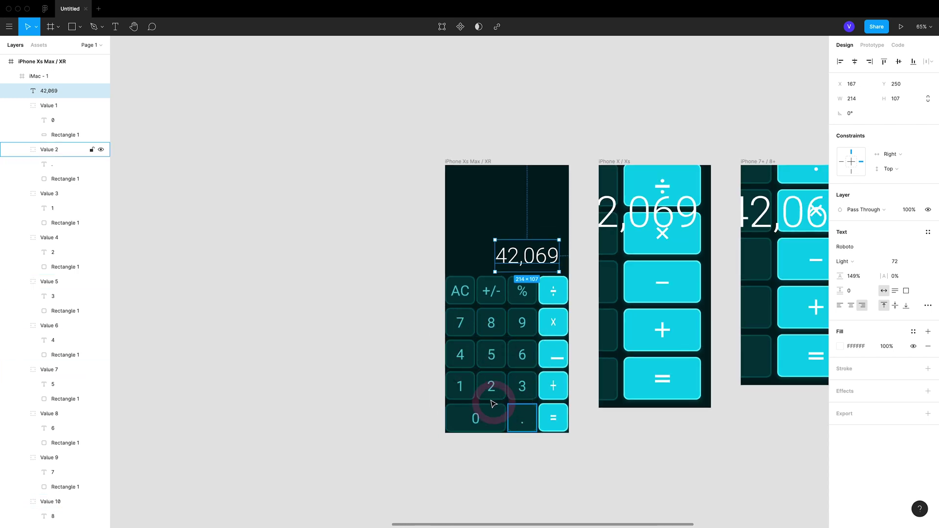
{"action": "scroll", "coordinate": [573, 414], "scroll_direction": "right", "scroll_amount": 1}
{"action": "scroll", "coordinate": [573, 414], "scroll_direction": "right", "scroll_amount": 3}
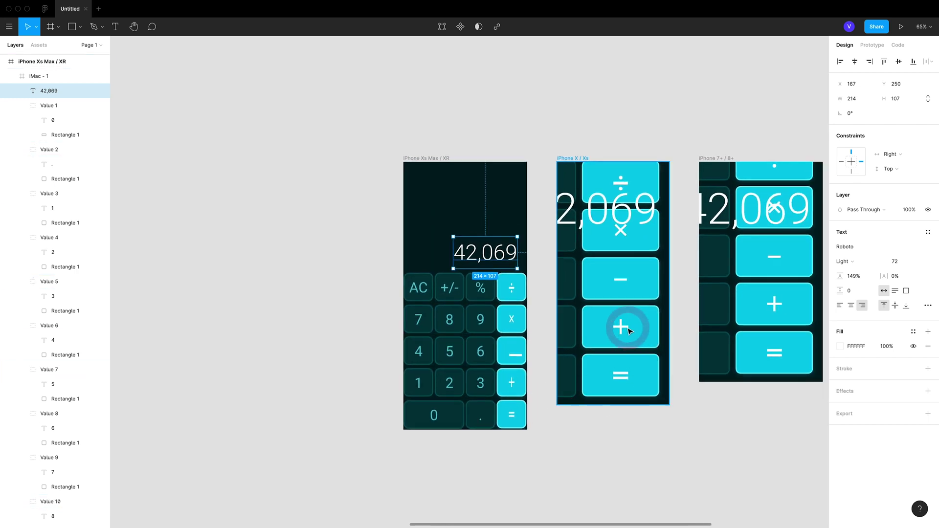
{"action": "scroll", "coordinate": [509, 404], "scroll_direction": "up", "scroll_amount": 5}
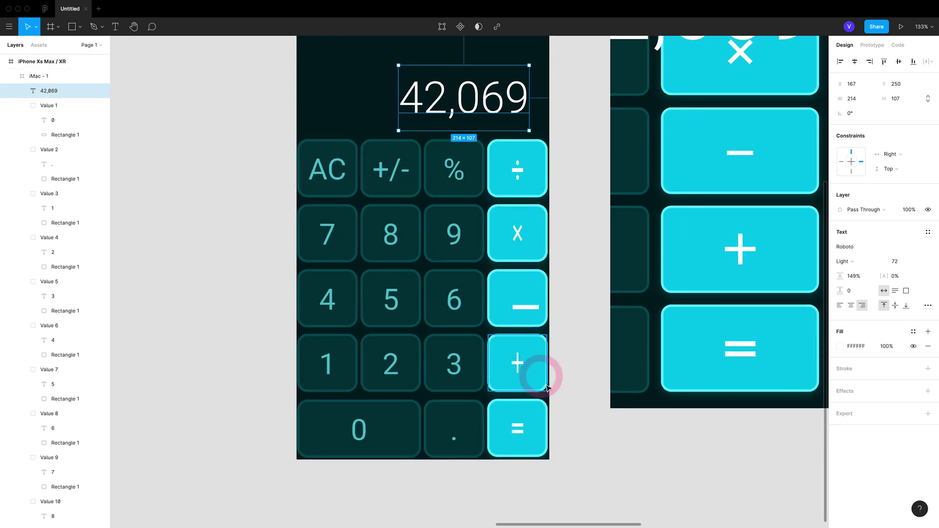
{"action": "scroll", "coordinate": [563, 406], "scroll_direction": "down", "scroll_amount": 1}
{"action": "scroll", "coordinate": [562, 406], "scroll_direction": "down", "scroll_amount": 4}
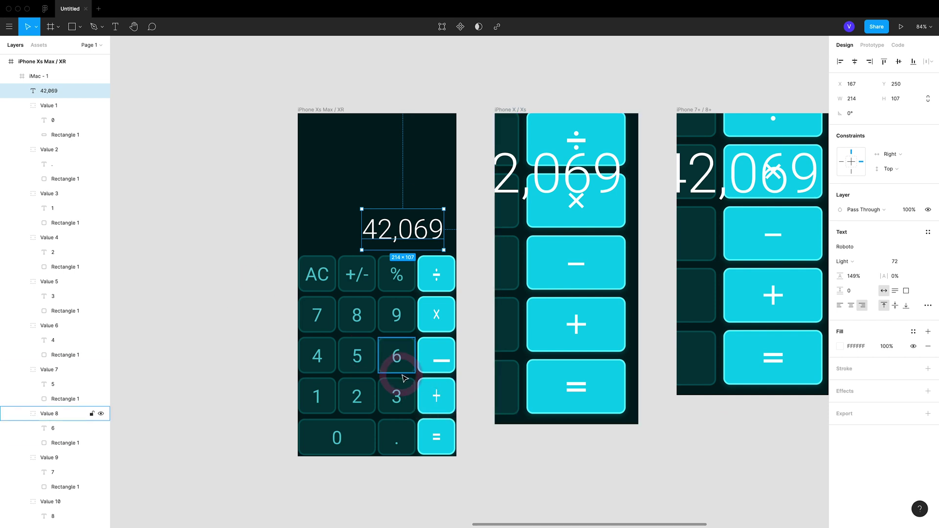
{"action": "scroll", "coordinate": [401, 378], "scroll_direction": "down", "scroll_amount": 4}
{"action": "scroll", "coordinate": [405, 377], "scroll_direction": "left", "scroll_amount": 3}
{"action": "scroll", "coordinate": [635, 419], "scroll_direction": "down", "scroll_amount": 5}
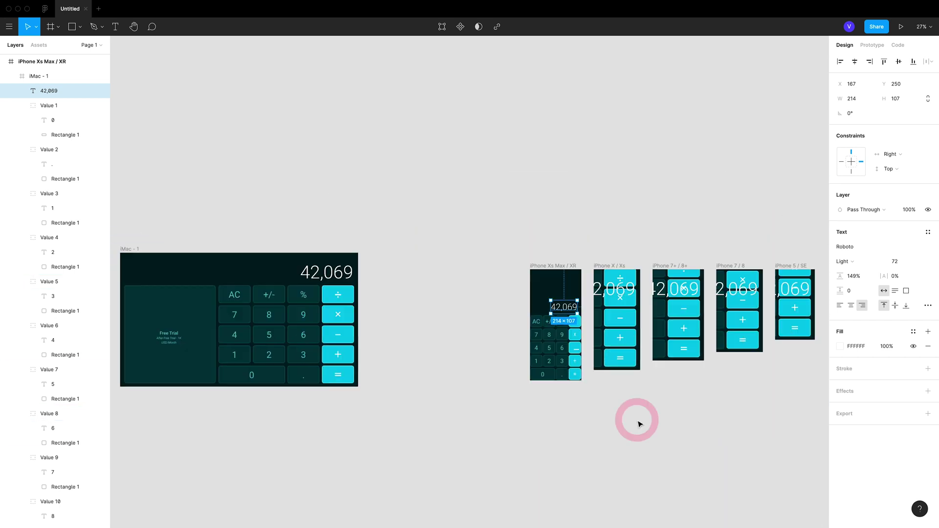
{"action": "scroll", "coordinate": [767, 373], "scroll_direction": "right", "scroll_amount": 3}
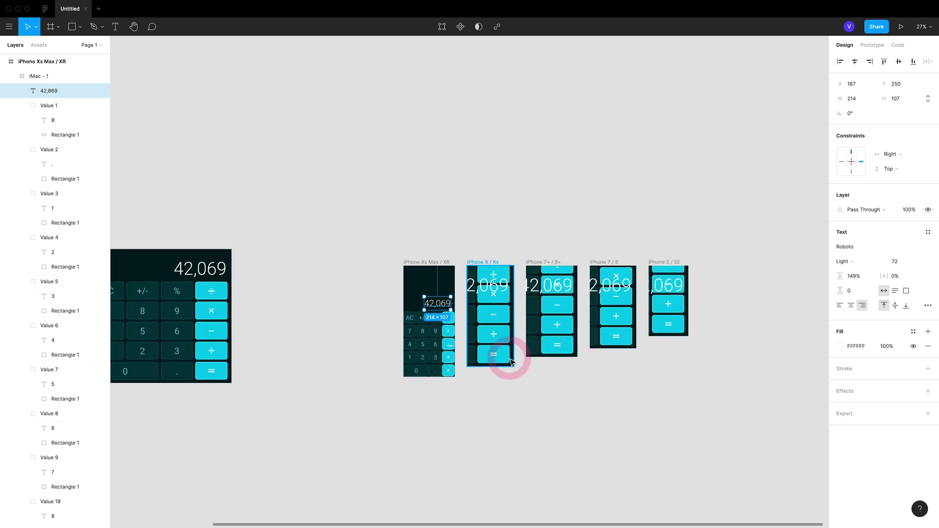
{"action": "scroll", "coordinate": [506, 357], "scroll_direction": "up", "scroll_amount": 2}
{"action": "scroll", "coordinate": [509, 362], "scroll_direction": "right", "scroll_amount": 3}
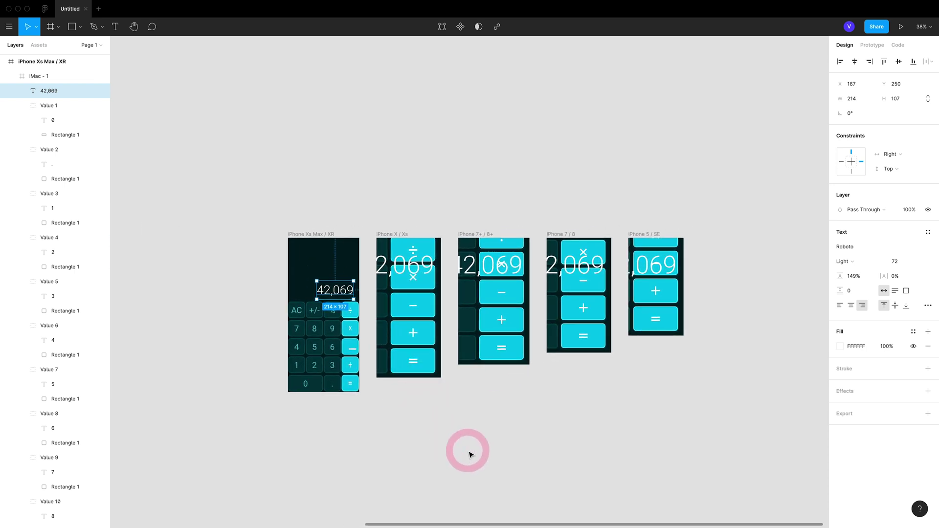
{"action": "scroll", "coordinate": [494, 421], "scroll_direction": "up", "scroll_amount": 1}
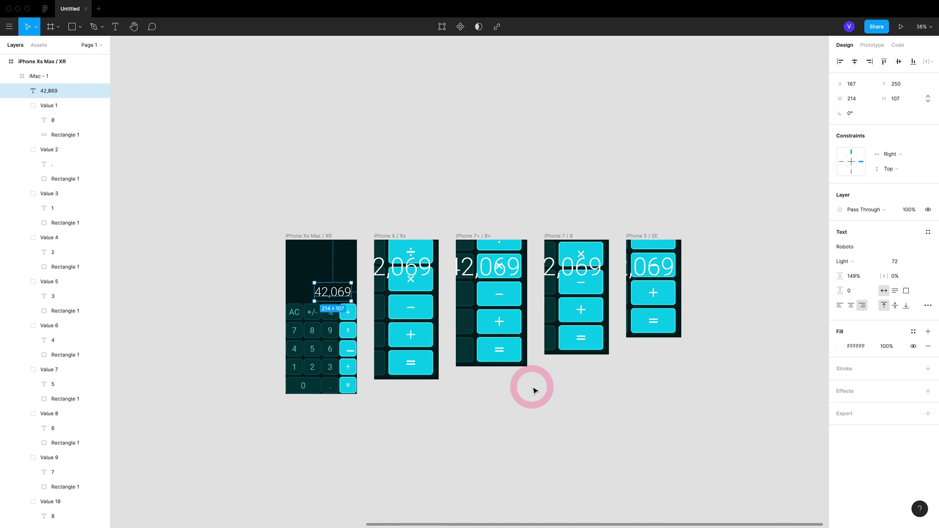